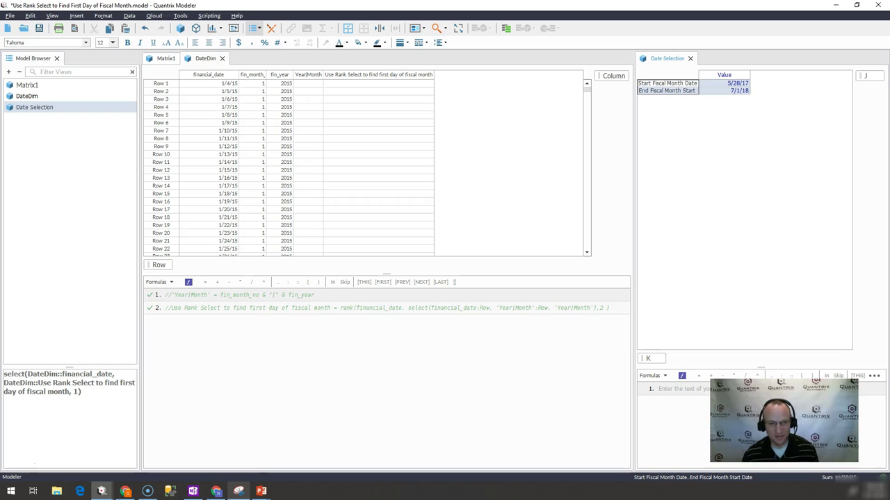
- Switch to the Quantrix Modeler window with the Use Rank Select model and its DateDim matrix
{"action": "mouse_move", "coordinate": [238, 490]}
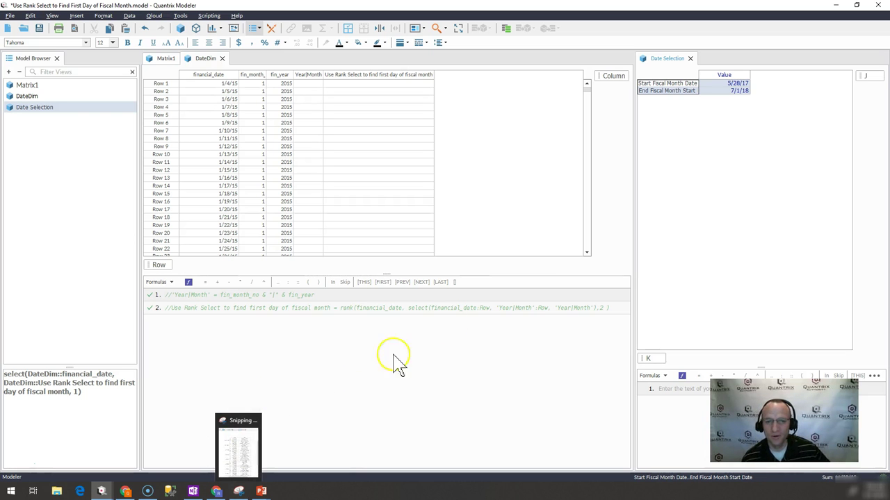
{"action": "left_click", "coordinate": [720, 91]}
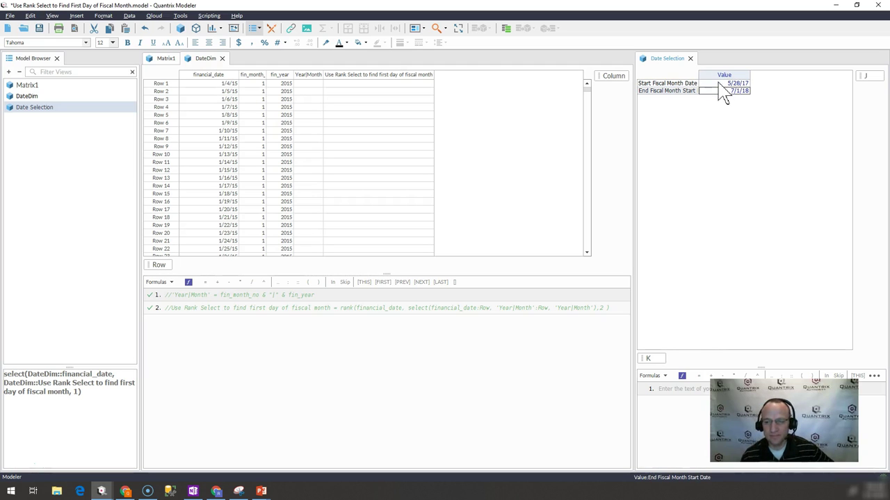
{"action": "left_click", "coordinate": [720, 83]}
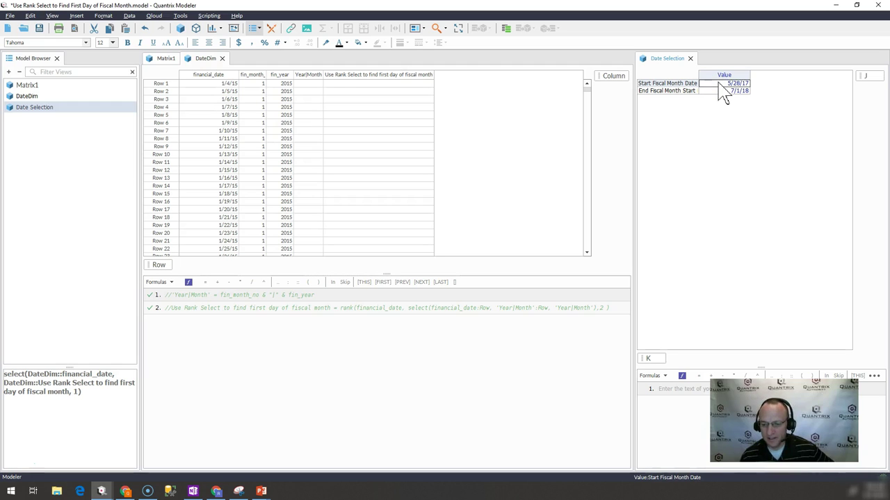
{"action": "mouse_move", "coordinate": [739, 83]}
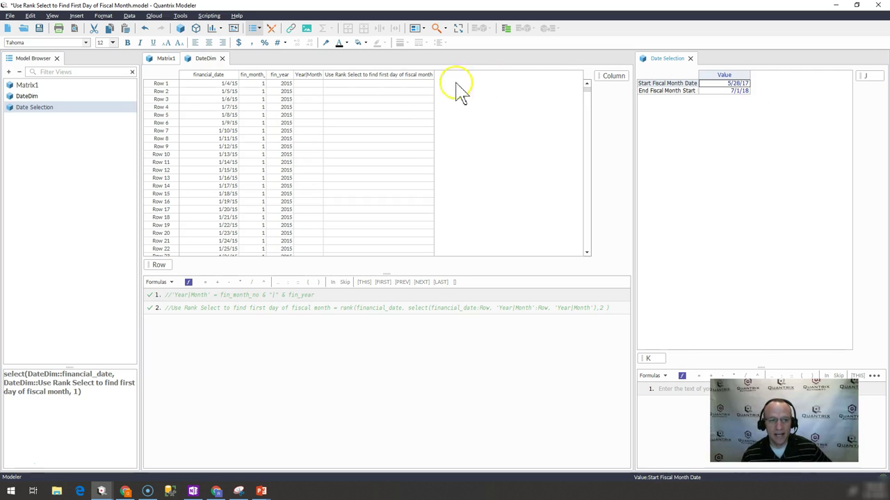
- Page down the DateDim grid to the 2018 rows and confirm fiscal month 8 starts on 7/29/18
{"action": "left_click", "coordinate": [217, 83]}
{"action": "left_click", "coordinate": [249, 92]}
{"action": "key", "text": "Page_Down"}
{"action": "key", "text": "Page_Down"}
{"action": "key", "text": "Page_Down"}
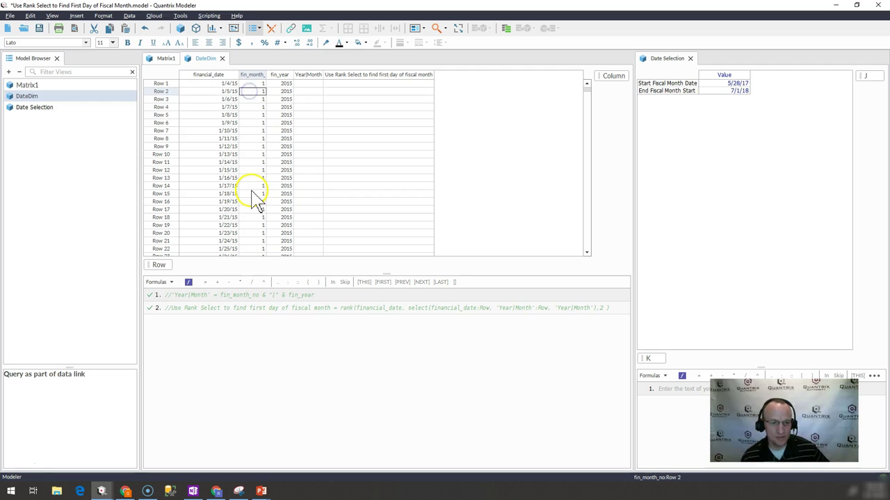
{"action": "key", "text": "Page_Down"}
{"action": "key", "text": "Page_Down"}
{"action": "key", "text": "Page_Down"}
{"action": "key", "text": "Page_Down"}
{"action": "key", "text": "Page_Down"}
{"action": "key", "text": "Page_Down"}
{"action": "key", "text": "Page_Down"}
{"action": "key", "text": "Page_Down"}
{"action": "key", "text": "Page_Down"}
{"action": "key", "text": "Page_Down"}
{"action": "key", "text": "Page_Down"}
{"action": "key", "text": "Page_Down"}
{"action": "key", "text": "Page_Down"}
{"action": "key", "text": "Page_Down"}
{"action": "key", "text": "Page_Down"}
{"action": "key", "text": "Page_Down"}
{"action": "key", "text": "Page_Down"}
{"action": "key", "text": "Page_Down"}
{"action": "key", "text": "Page_Down"}
{"action": "key", "text": "Page_Down"}
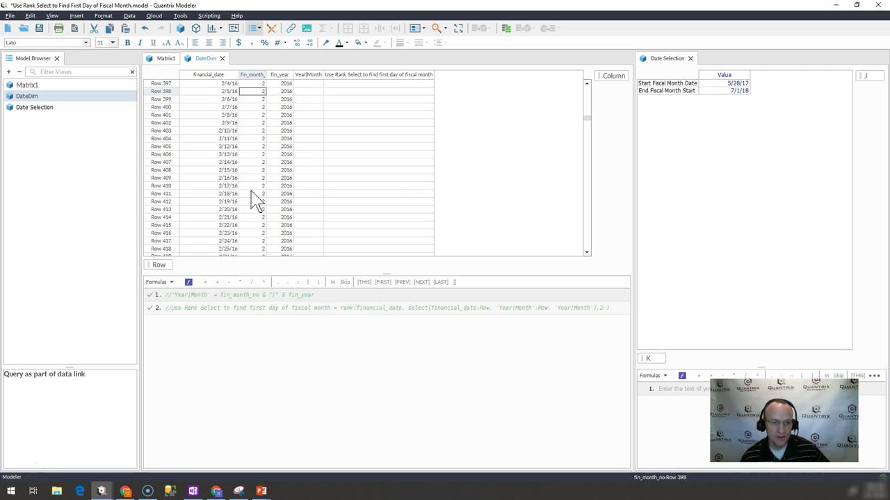
{"action": "key", "text": "Page_Down"}
{"action": "key", "text": "Page_Down"}
{"action": "key", "text": "Page_Down"}
{"action": "key", "text": "Page_Down"}
{"action": "key", "text": "Page_Down"}
{"action": "key", "text": "Page_Down"}
{"action": "key", "text": "Page_Down"}
{"action": "key", "text": "Page_Down"}
{"action": "key", "text": "Page_Down"}
{"action": "key", "text": "Page_Down"}
{"action": "key", "text": "Page_Down"}
{"action": "key", "text": "Page_Down"}
{"action": "key", "text": "Page_Down"}
{"action": "key", "text": "Page_Down"}
{"action": "key", "text": "Page_Down"}
{"action": "key", "text": "Page_Down"}
{"action": "key", "text": "Page_Down"}
{"action": "key", "text": "Page_Down"}
{"action": "key", "text": "Page_Down"}
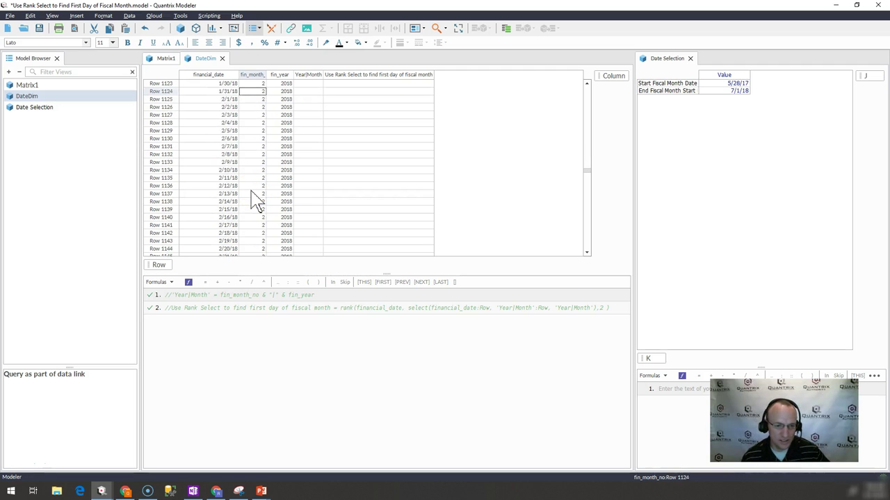
{"action": "left_click", "coordinate": [230, 139]}
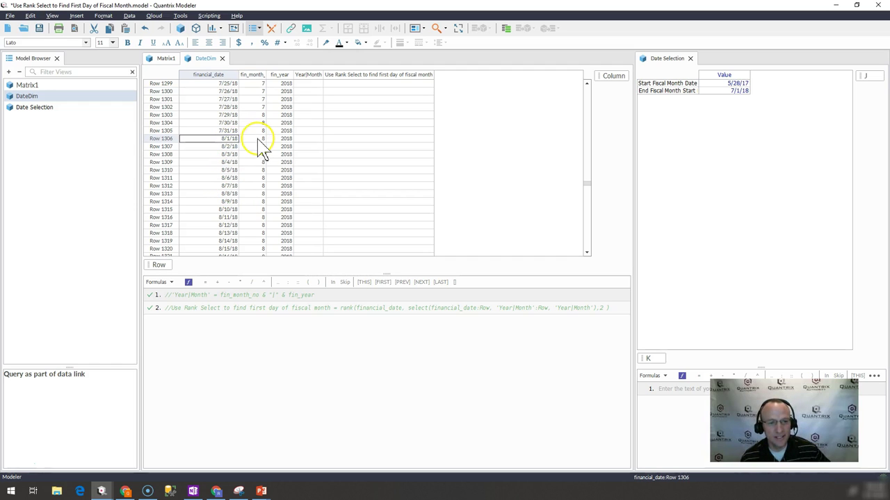
{"action": "left_click", "coordinate": [258, 116]}
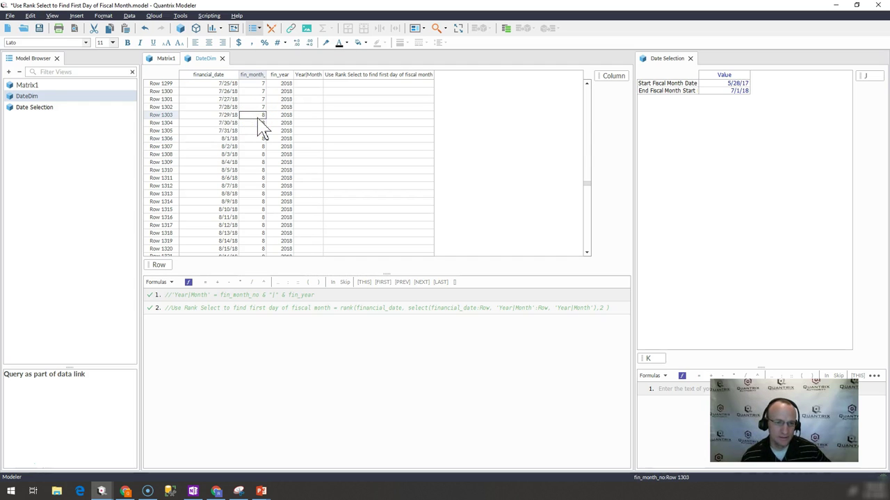
{"action": "left_click", "coordinate": [283, 115]}
{"action": "left_click", "coordinate": [232, 115]}
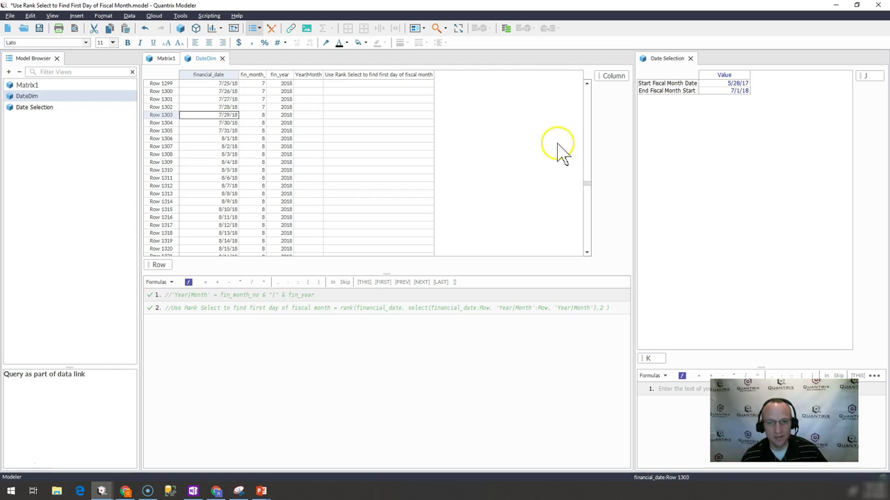
{"action": "left_click", "coordinate": [587, 253]}
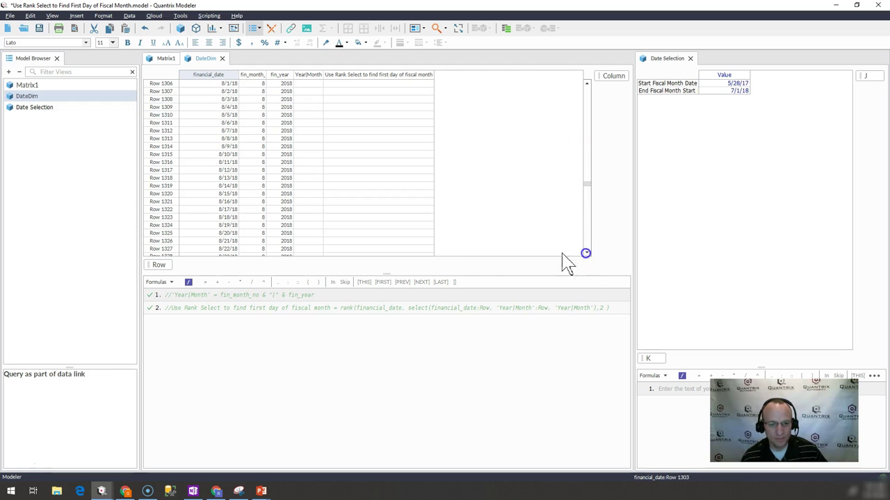
- Lower the Formulas splitter to show month 9 starting 8/26/18, then review both Date Selection dates
{"action": "left_click_drag", "start_coordinate": [388, 274], "coordinate": [393, 345]}
{"action": "left_click", "coordinate": [231, 282]}
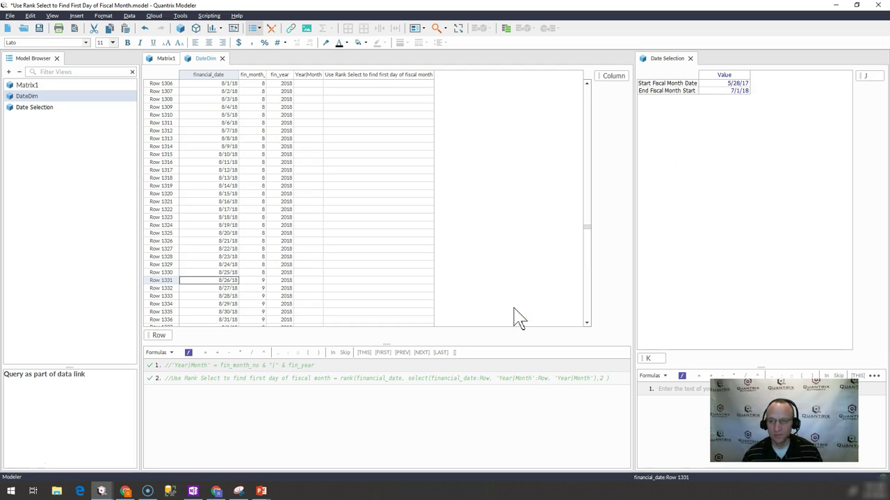
{"action": "left_click_drag", "start_coordinate": [735, 83], "coordinate": [733, 95]}
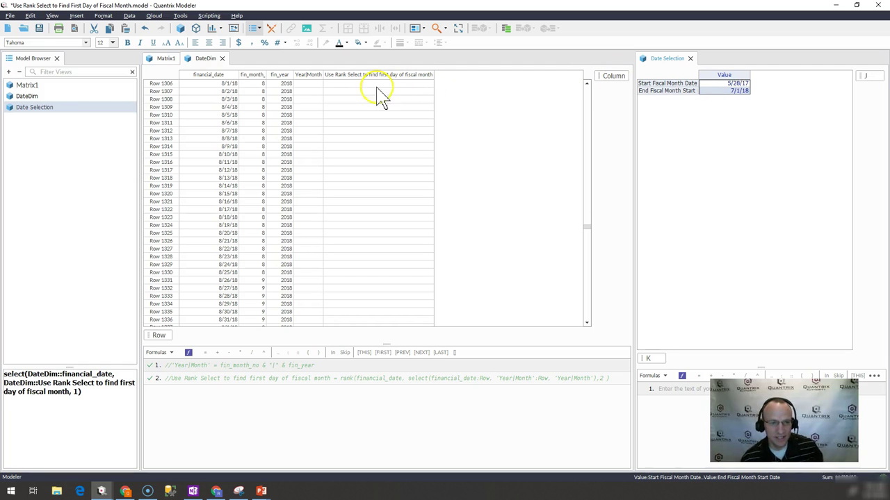
{"action": "left_click", "coordinate": [222, 122]}
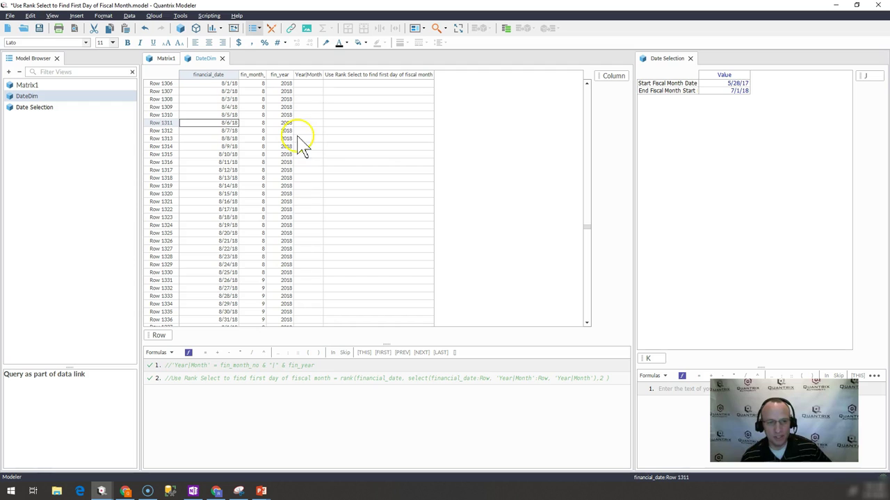
- Give the Year|Month column the formula fin_month_no & "|" & fin_year, producing values like 8|2018
{"action": "left_click", "coordinate": [259, 74]}
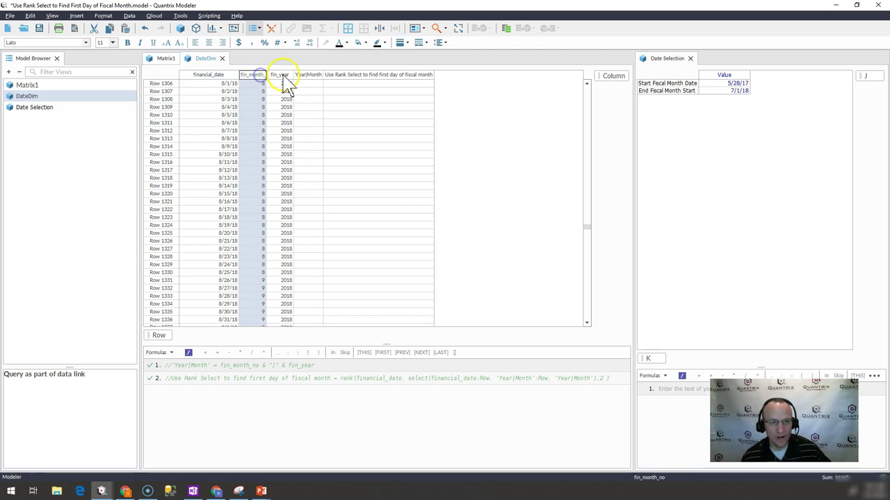
{"action": "left_click", "coordinate": [283, 75]}
{"action": "left_click", "coordinate": [310, 76]}
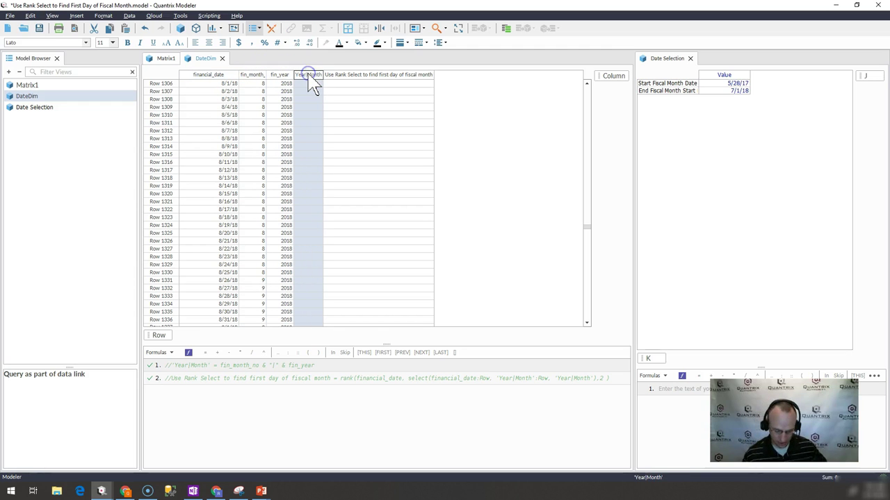
{"action": "key", "text": "equal"}
{"action": "type", "text": "fin"}
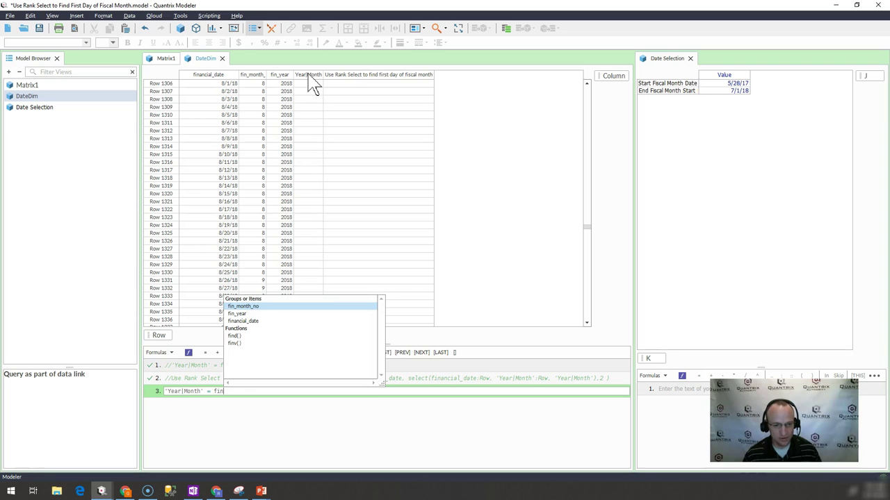
{"action": "key", "text": "Return"}
{"action": "type", "text": "&"}
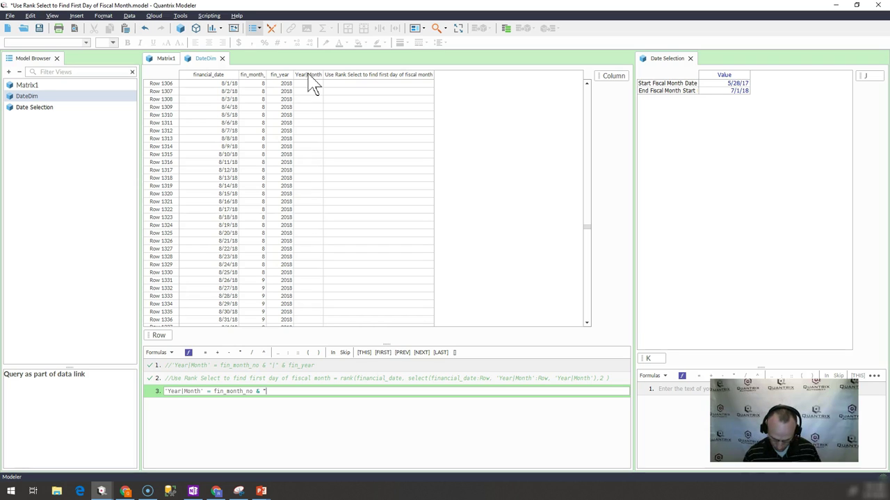
{"action": "type", "text": "\"|\""}
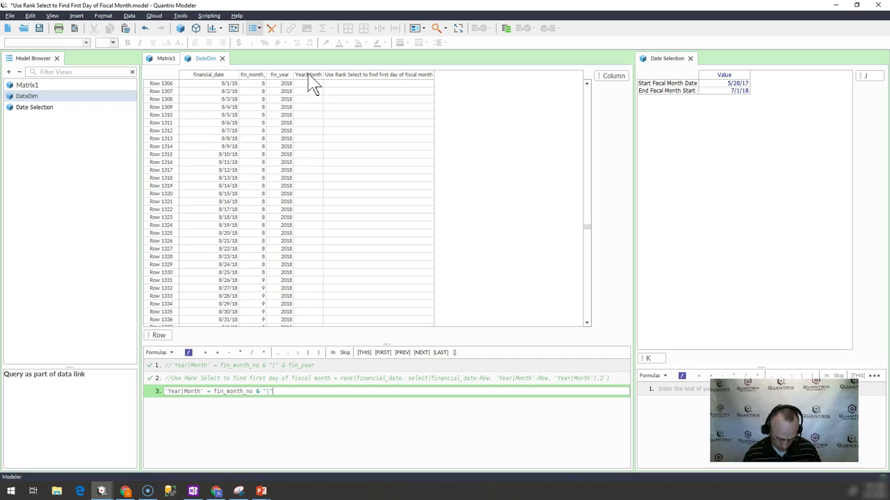
{"action": "type", "text": " &"}
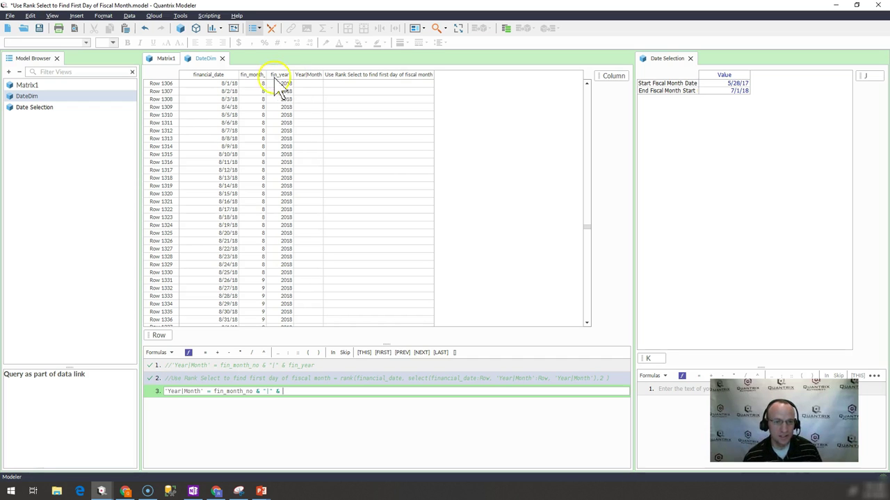
{"action": "left_click", "coordinate": [282, 75]}
{"action": "key", "text": "Return"}
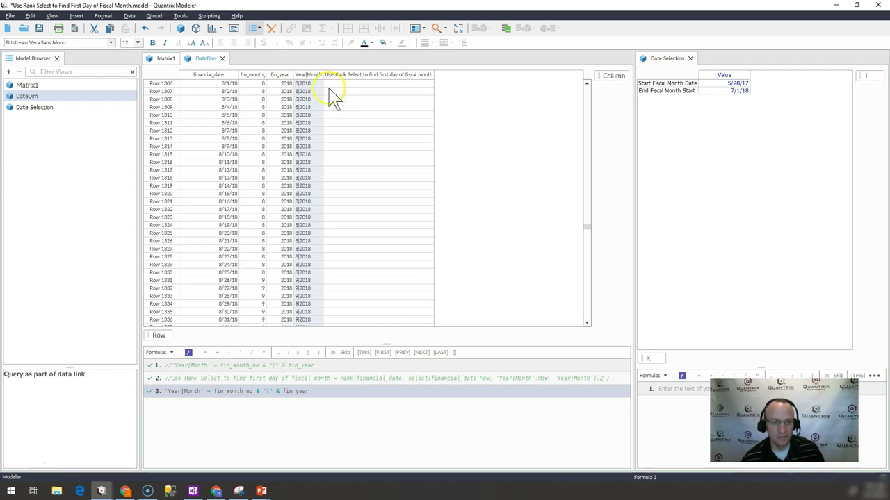
{"action": "left_click_drag", "start_coordinate": [313, 89], "coordinate": [312, 229]}
{"action": "left_click_drag", "start_coordinate": [310, 189], "coordinate": [309, 266]}
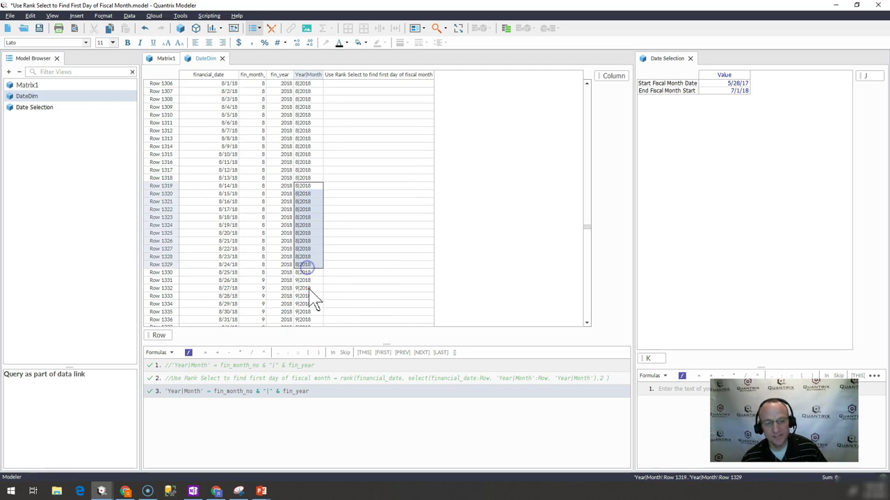
{"action": "left_click", "coordinate": [337, 75]}
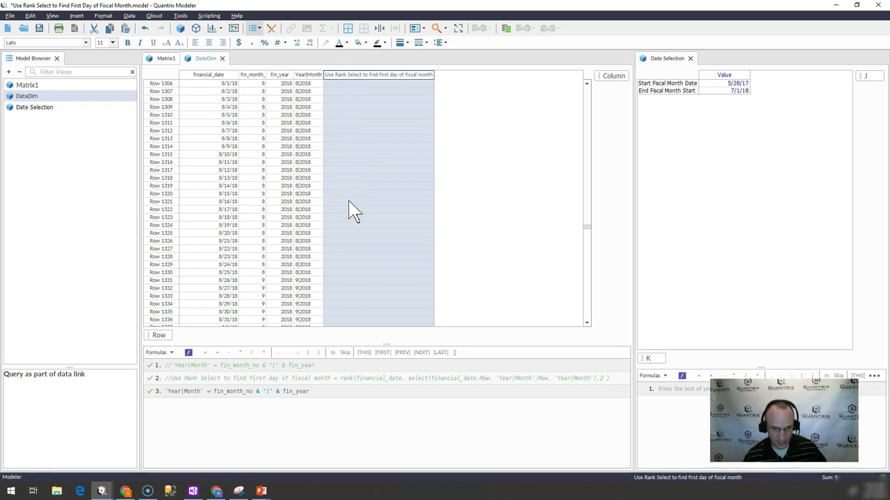
{"action": "left_click_drag", "start_coordinate": [229, 85], "coordinate": [211, 251]}
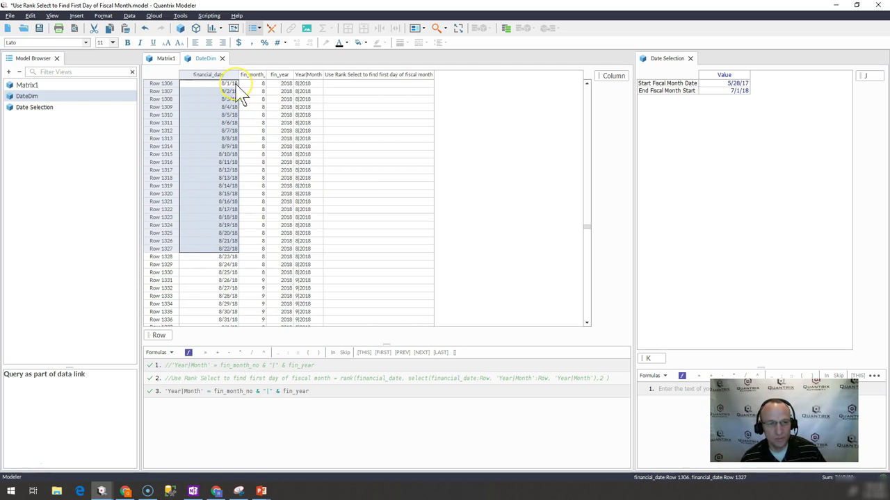
{"action": "left_click_drag", "start_coordinate": [302, 84], "coordinate": [303, 188]}
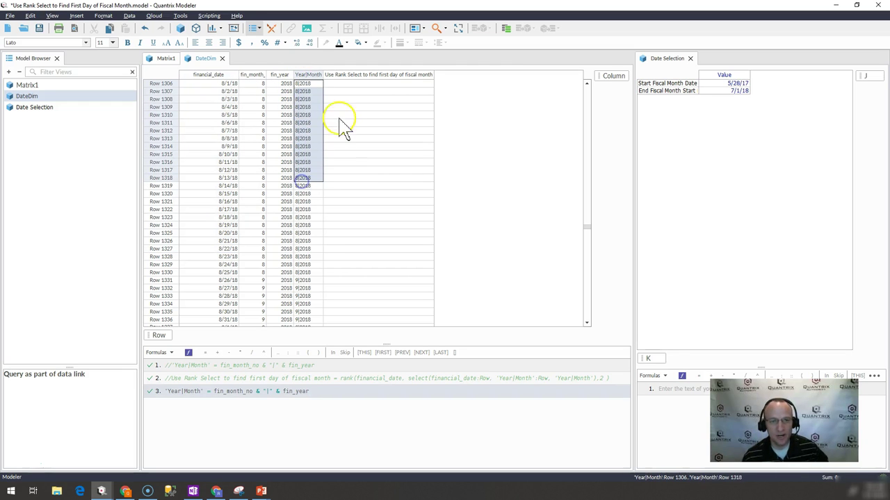
{"action": "left_click", "coordinate": [336, 75]}
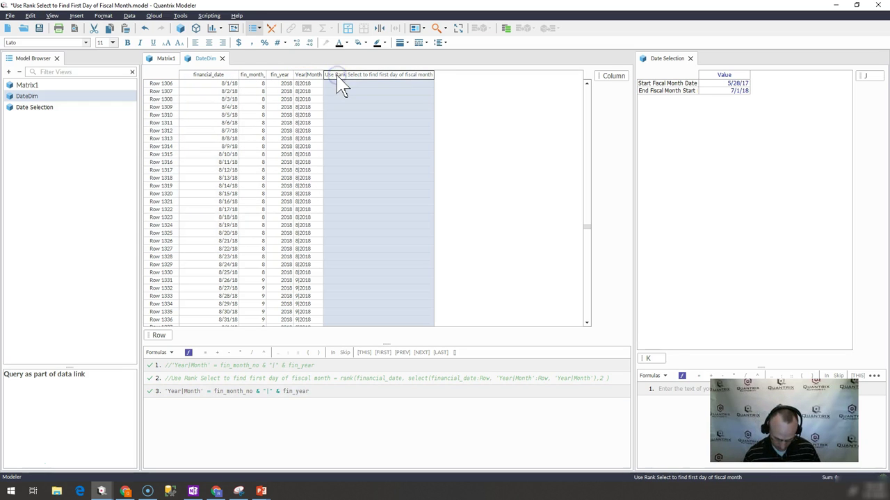
- Enter formula 4 as rank(financial_date, select(financial_date:Row, 'Year|Month':Row, 'Year|Month'), 2)
{"action": "key", "text": "equal"}
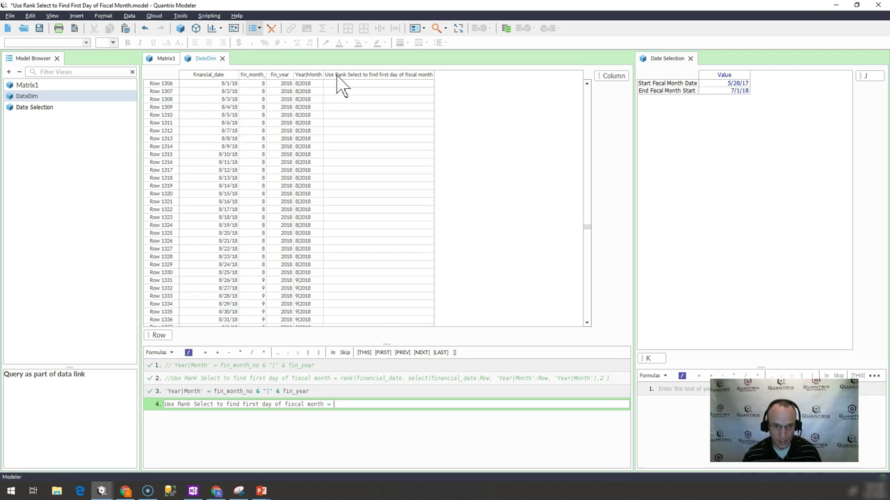
{"action": "type", "text": "rank("}
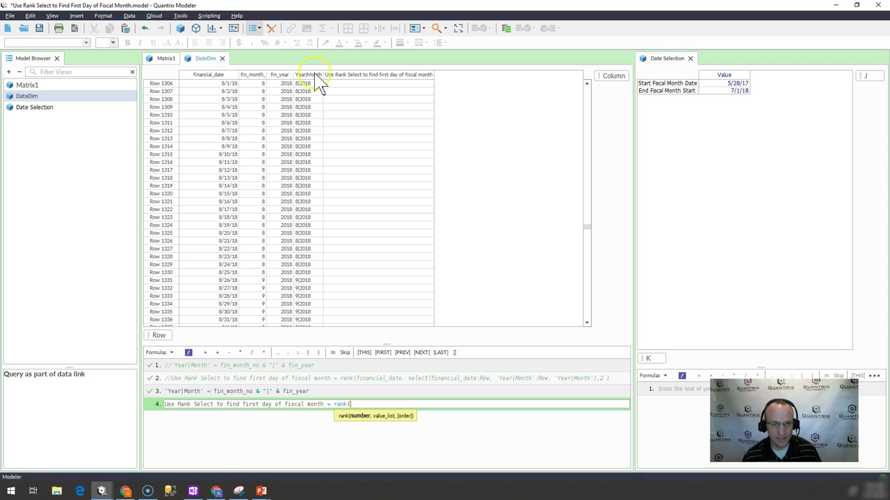
{"action": "left_click", "coordinate": [223, 75]}
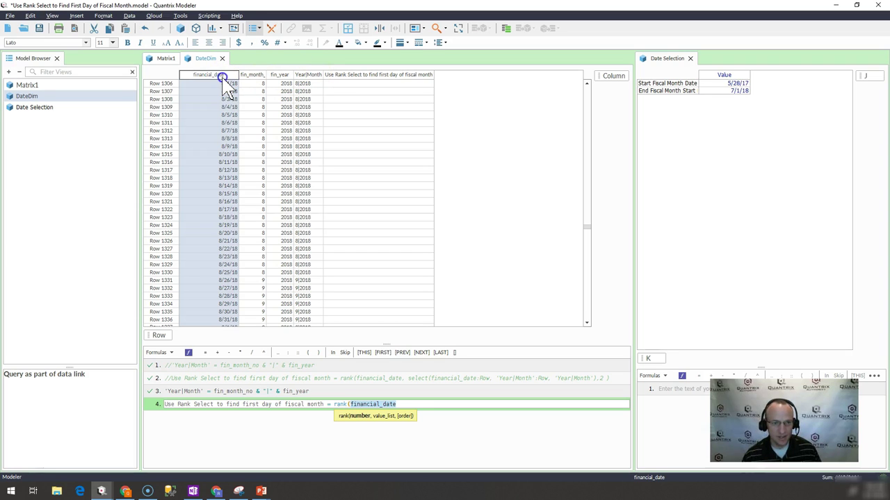
{"action": "type", "text": ","}
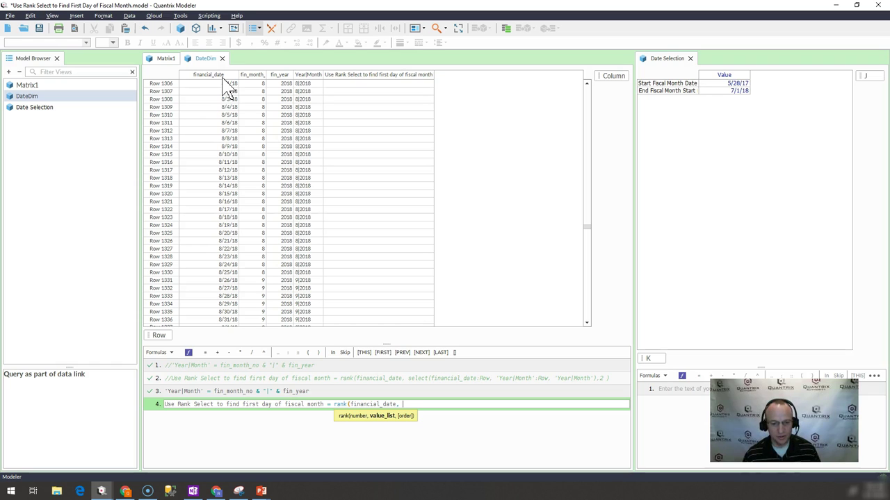
{"action": "type", "text": " select("}
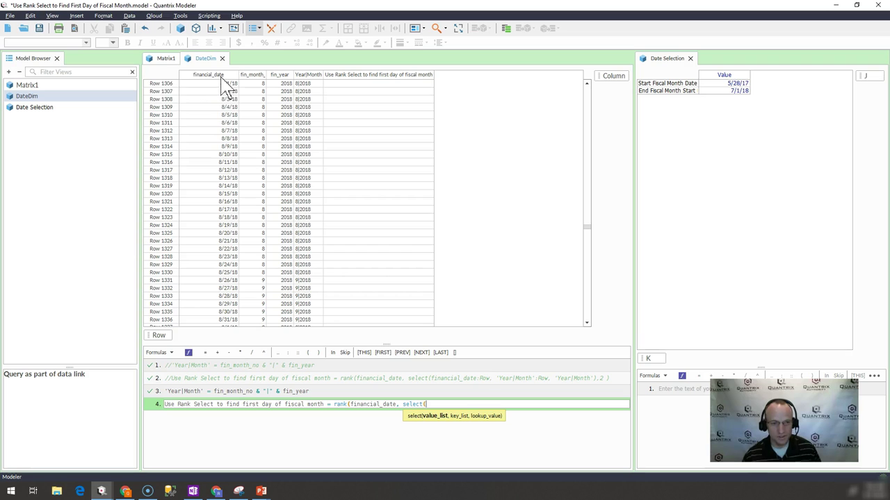
{"action": "left_click", "coordinate": [201, 77]}
{"action": "type", "text": ":"}
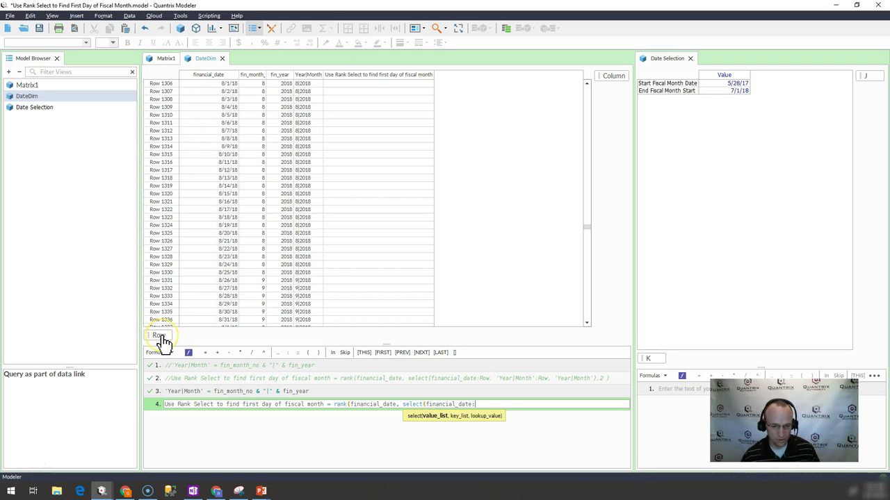
{"action": "type", "text": "Row,"}
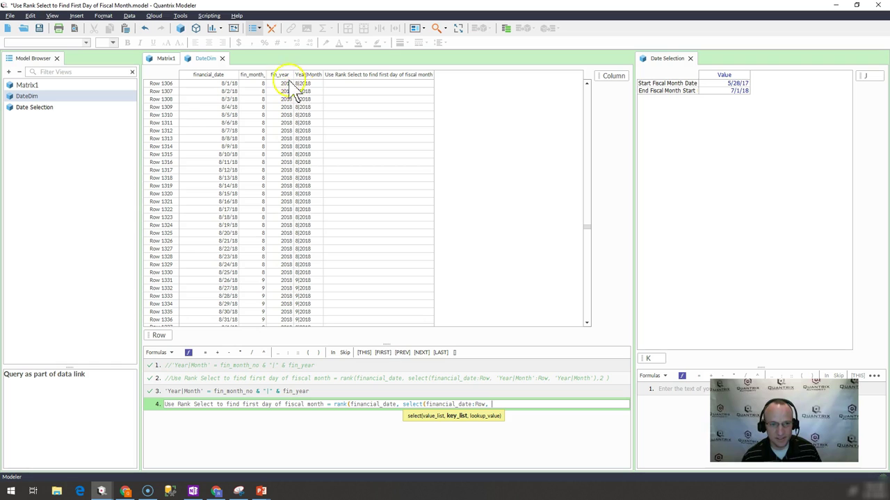
{"action": "left_click", "coordinate": [310, 75]}
{"action": "type", "text": ":"}
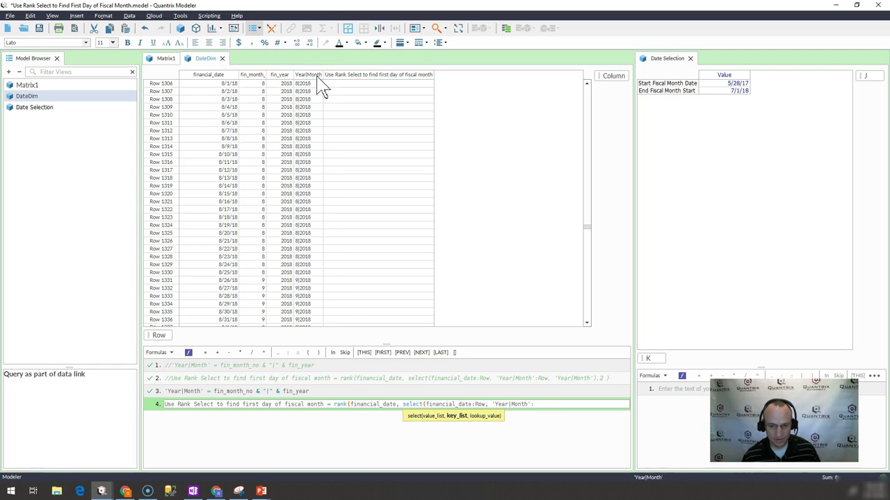
{"action": "type", "text": "Row,"}
{"action": "left_click", "coordinate": [366, 83]}
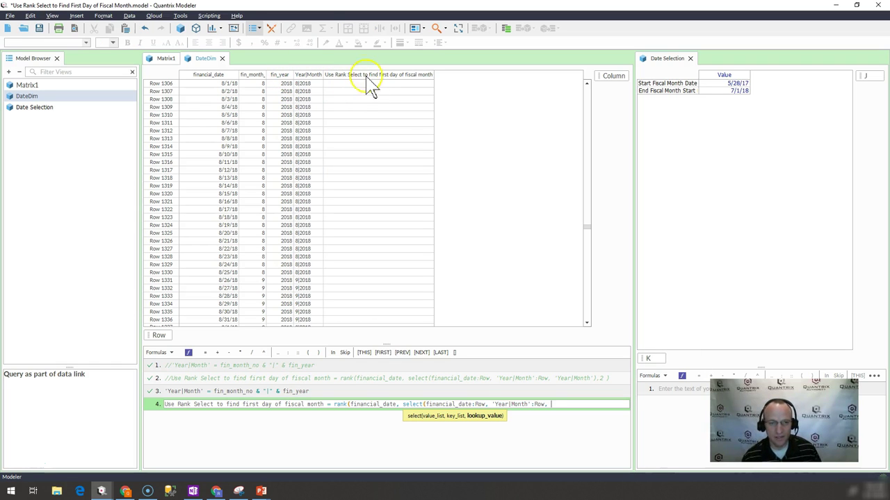
{"action": "left_click", "coordinate": [306, 75]}
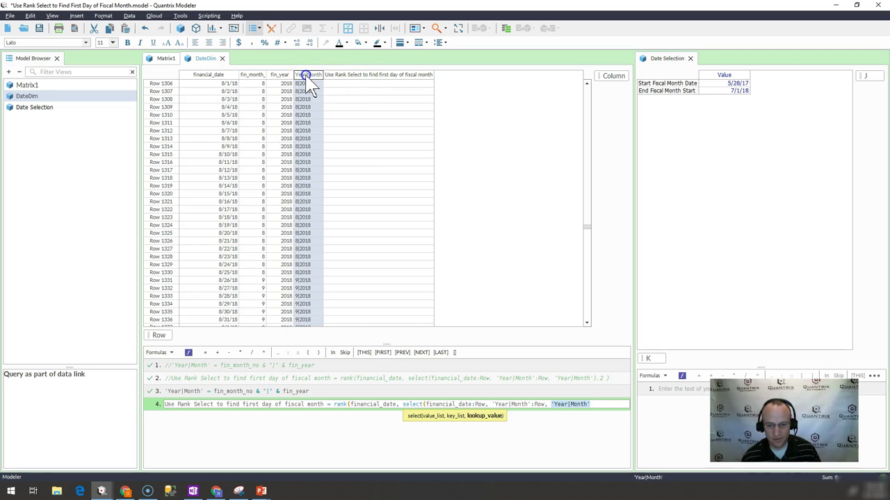
{"action": "type", "text": ", "}
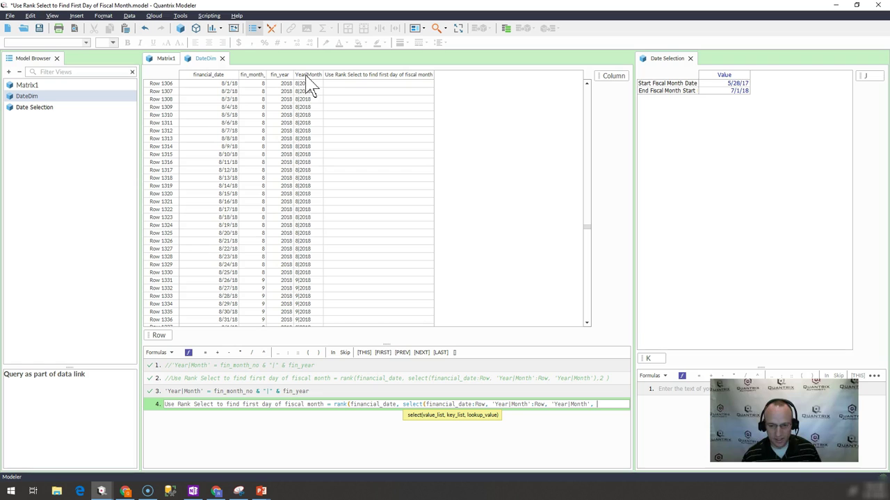
{"action": "type", "text": "2)"}
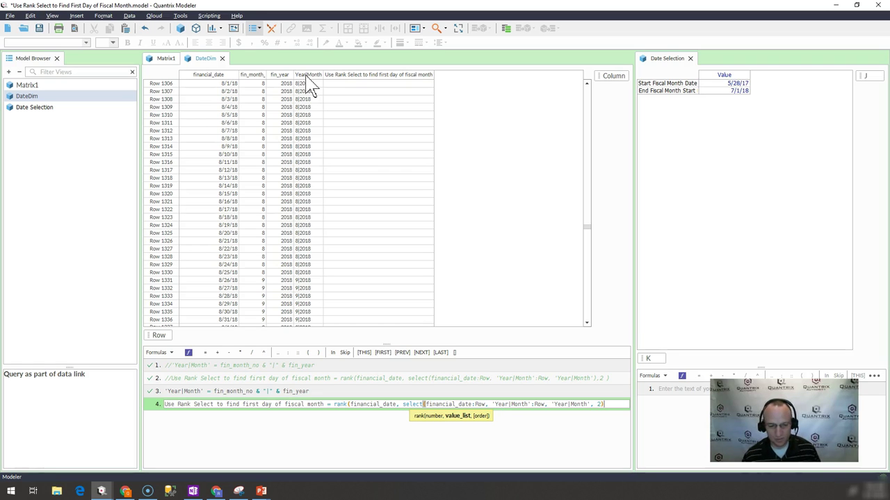
- Fix formula 4's closing parentheses and commit it to fill the rank column
{"action": "left_click", "coordinate": [558, 405]}
{"action": "key", "text": "BackSpace"}
{"action": "key", "text": "BackSpace"}
{"action": "key", "text": "BackSpace"}
{"action": "type", "text": "), "}
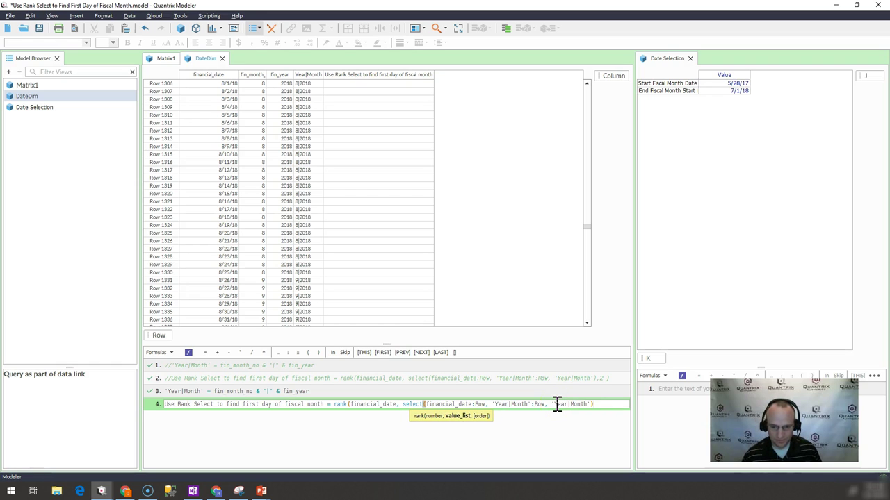
{"action": "type", "text": "2"}
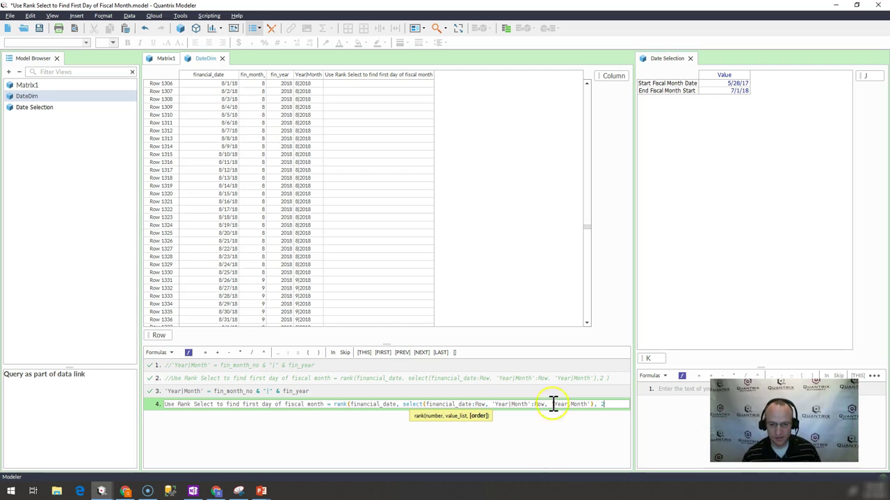
{"action": "left_click", "coordinate": [587, 409]}
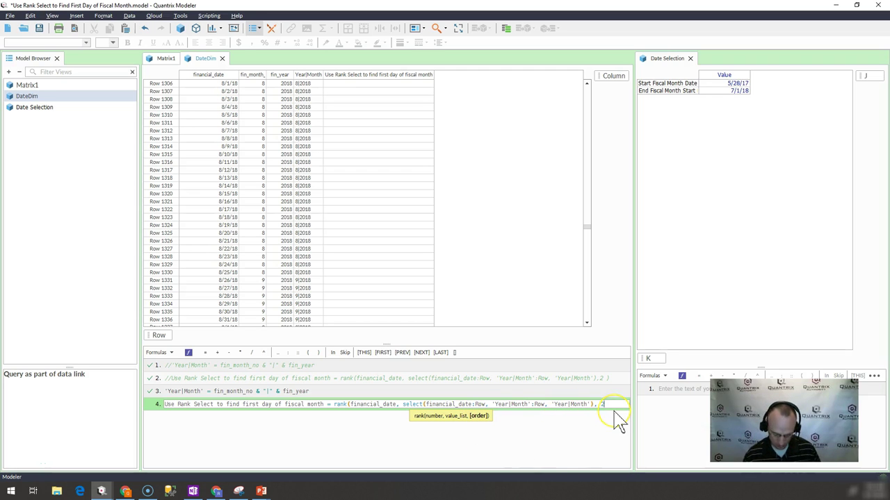
{"action": "type", "text": ")"}
{"action": "key", "text": "Return"}
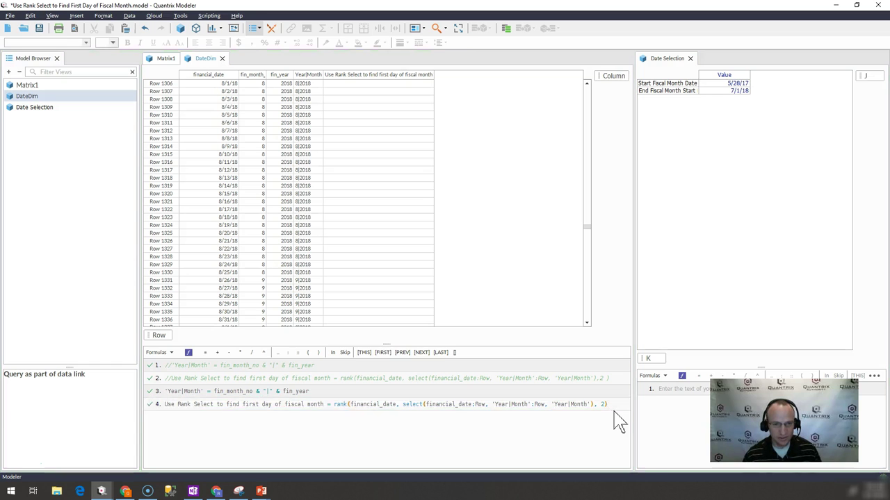
- Scroll to Row 1366 and confirm the rank restarts at 1 on 9/30/18, in fiscal month 10|2018
{"action": "left_click", "coordinate": [485, 327]}
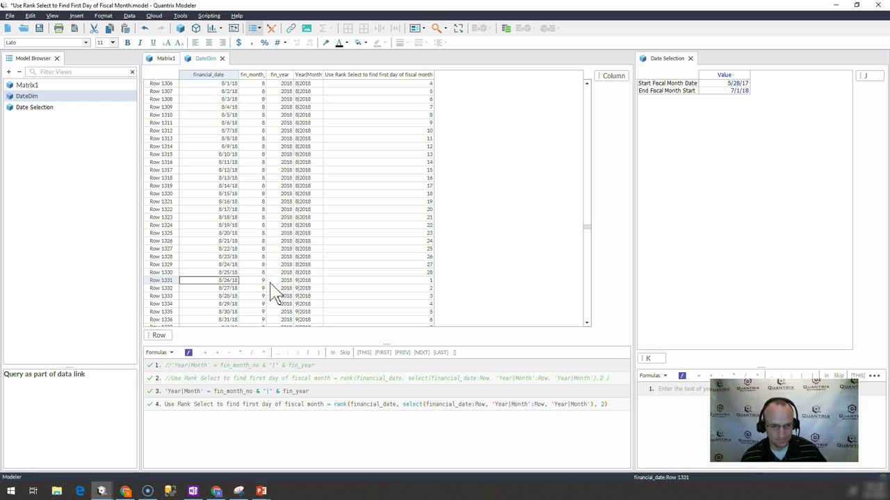
{"action": "scroll", "coordinate": [285, 212], "scroll_direction": "down", "scroll_amount": 10}
{"action": "left_click", "coordinate": [278, 154]}
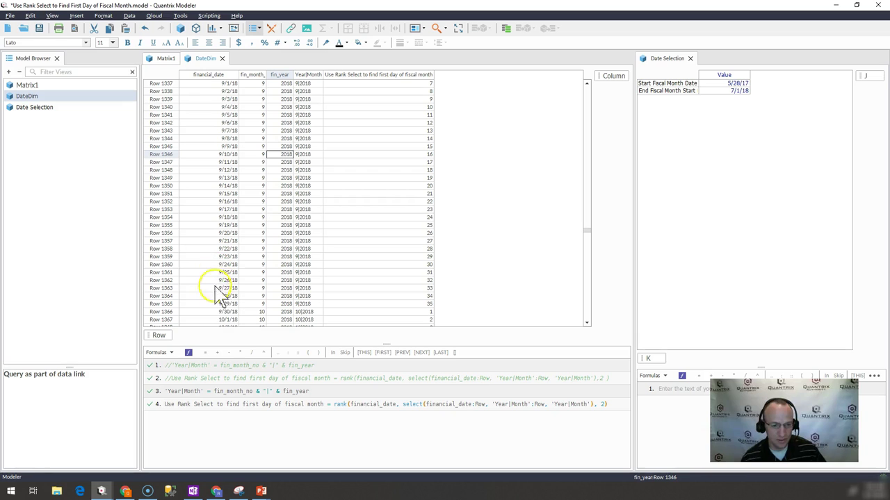
{"action": "left_click", "coordinate": [231, 313]}
{"action": "left_click", "coordinate": [255, 313]}
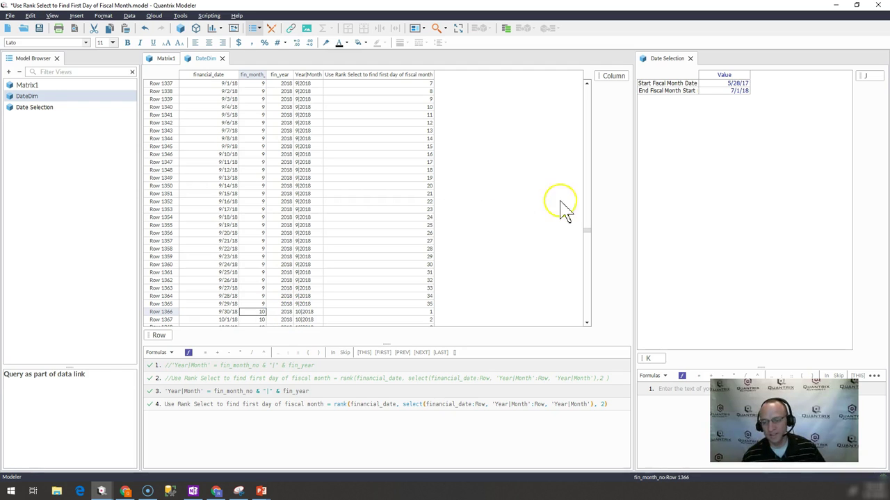
{"action": "left_click", "coordinate": [736, 84]}
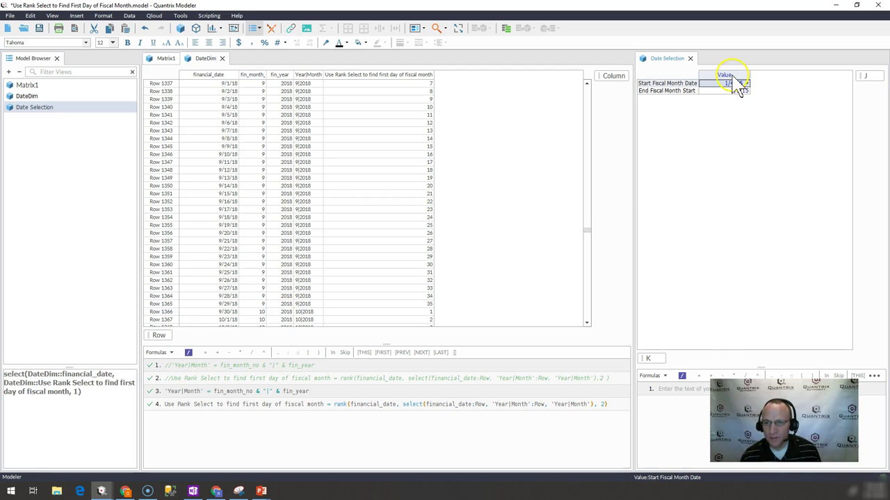
{"action": "left_click", "coordinate": [732, 75]}
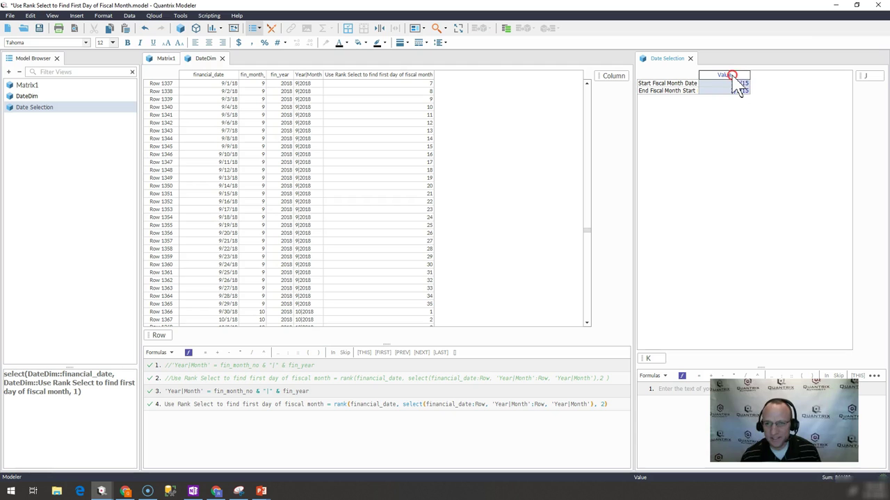
{"action": "right_click", "coordinate": [733, 77]}
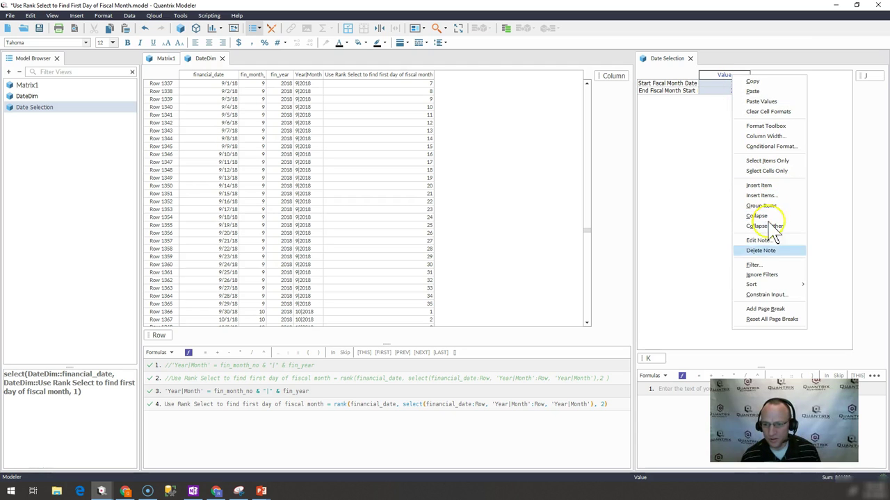
{"action": "left_click", "coordinate": [764, 295]}
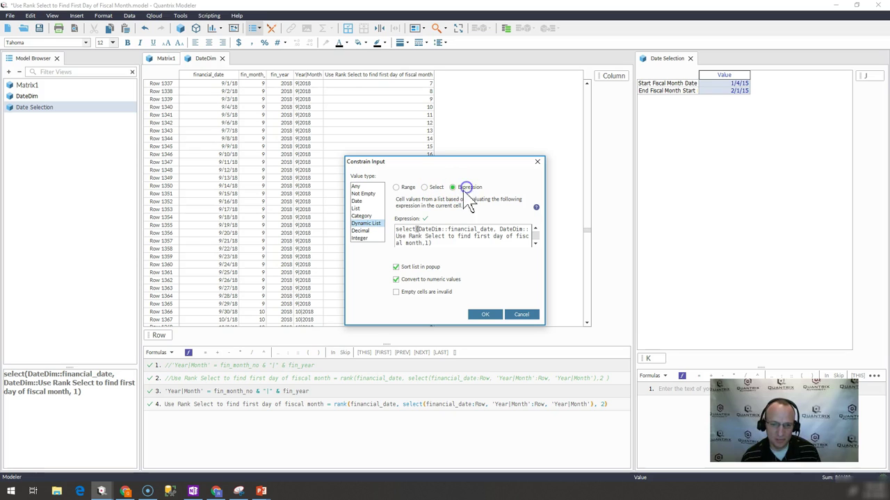
{"action": "left_click", "coordinate": [425, 187]}
{"action": "left_click", "coordinate": [453, 187]}
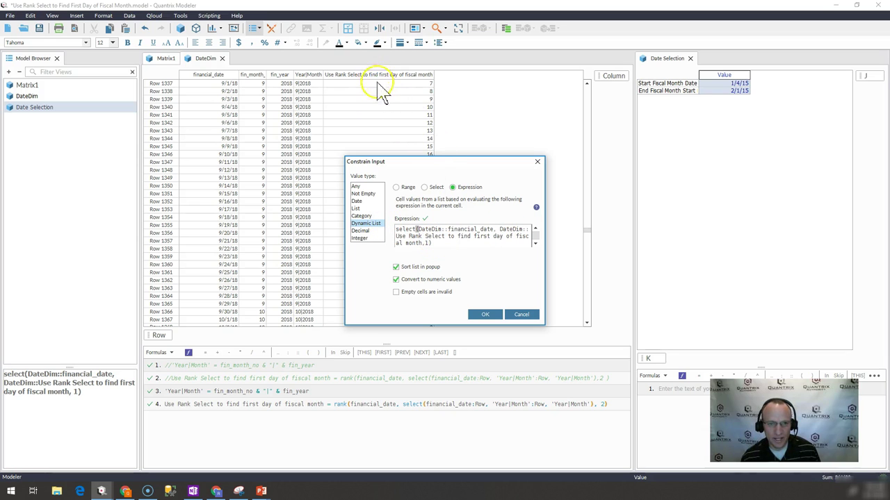
{"action": "triple_click", "coordinate": [424, 243]}
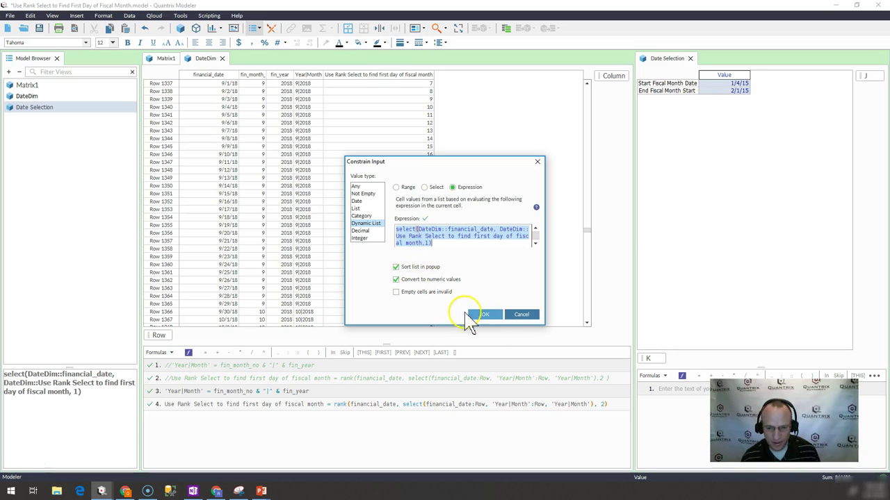
{"action": "left_click", "coordinate": [492, 317]}
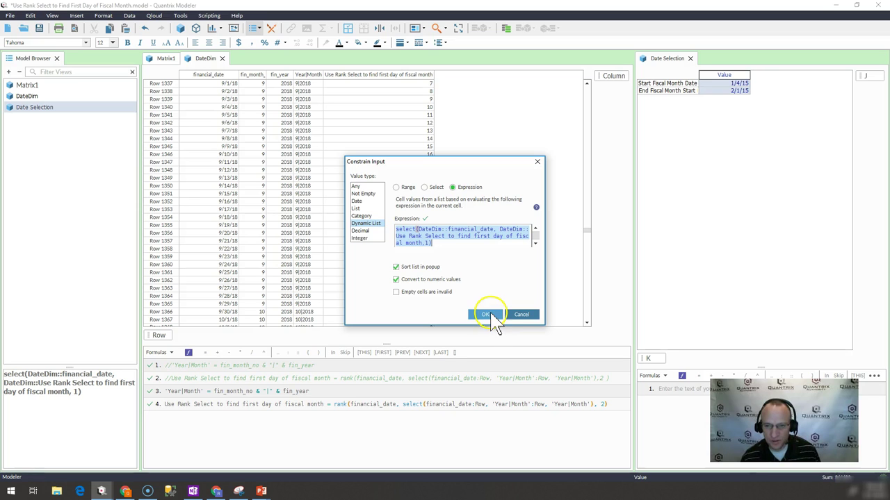
{"action": "left_click", "coordinate": [744, 84]}
{"action": "left_click", "coordinate": [746, 84]}
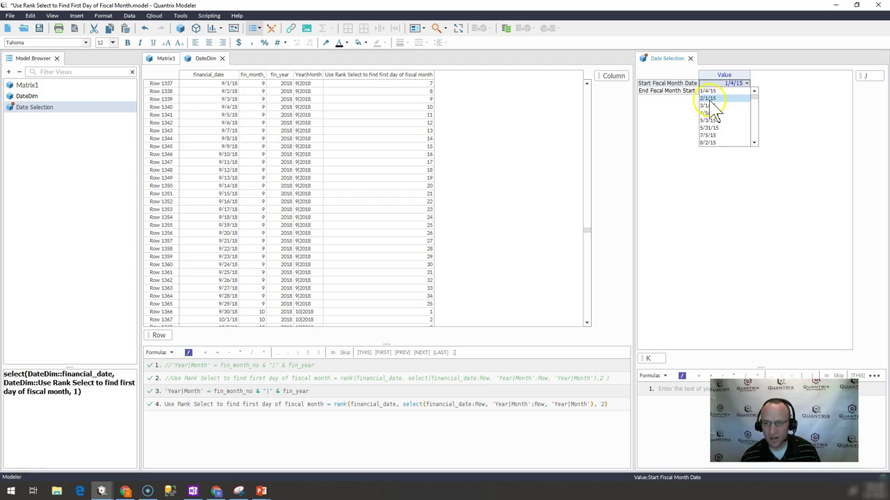
{"action": "left_click", "coordinate": [753, 142]}
{"action": "left_click_drag", "start_coordinate": [754, 144], "coordinate": [755, 144]}
{"action": "left_click_drag", "start_coordinate": [753, 109], "coordinate": [756, 124]}
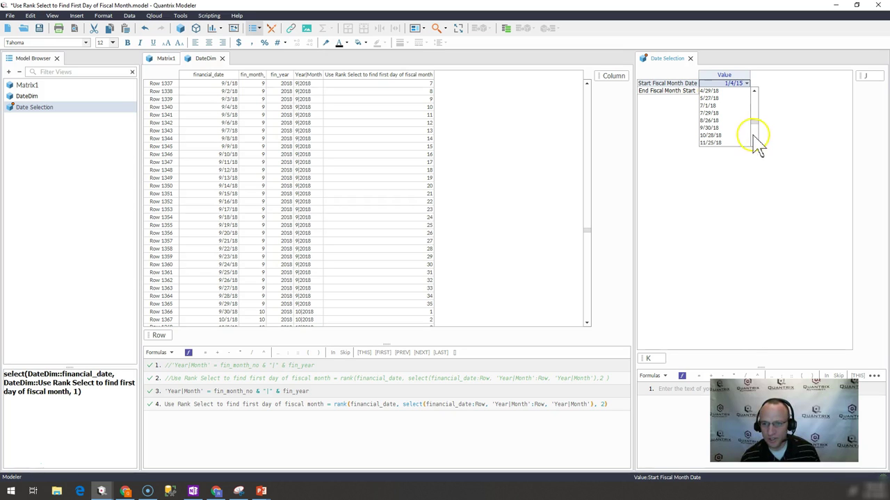
{"action": "left_click", "coordinate": [715, 135]}
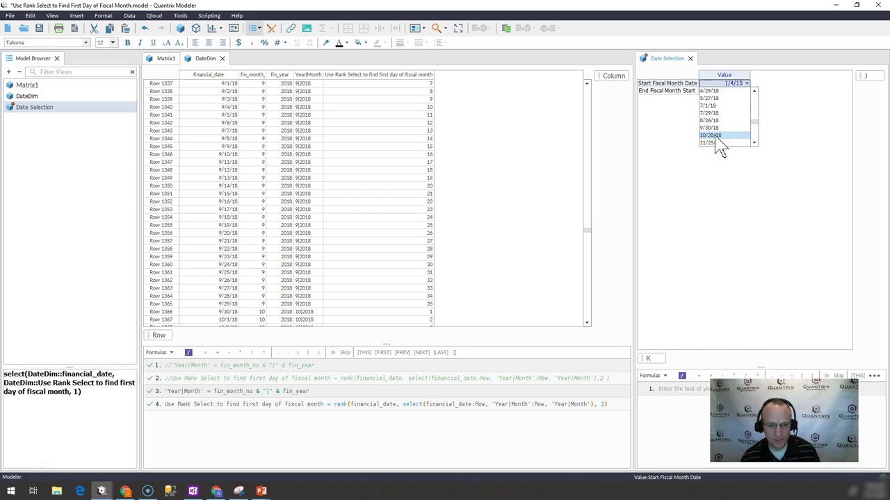
{"action": "left_click", "coordinate": [716, 127]}
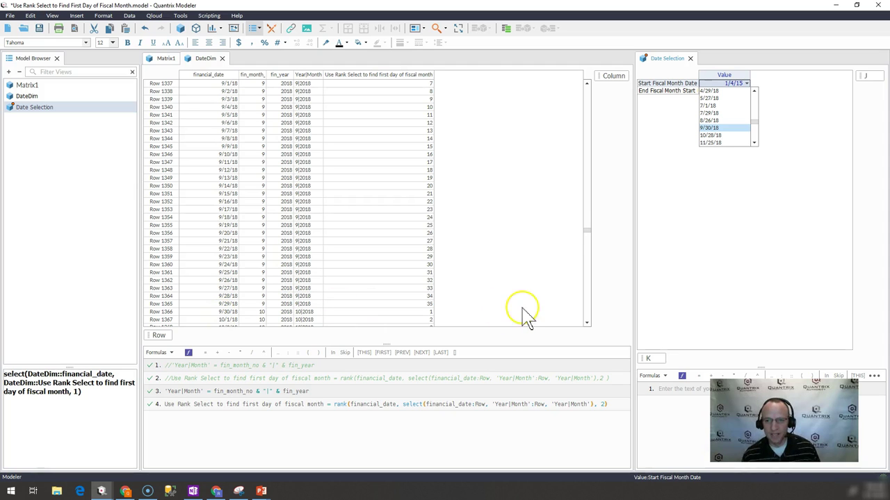
{"action": "left_click", "coordinate": [672, 96]}
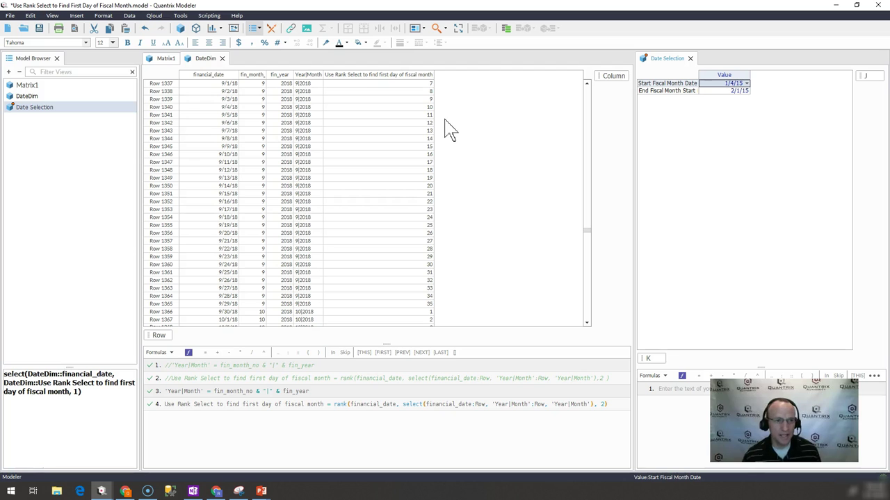